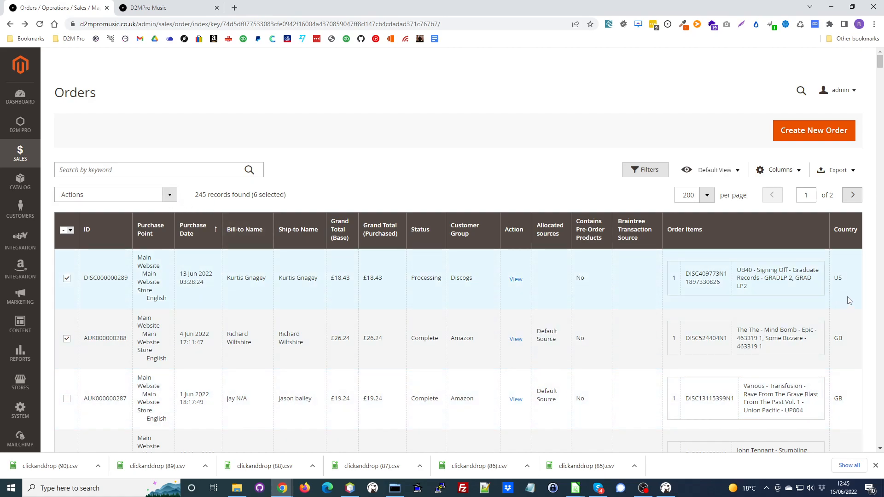
- Export the selected orders as a Click and Drop CSV and open the downloaded file in LibreOffice Calc as comma-separated text
{"action": "left_click", "coordinate": [167, 195]}
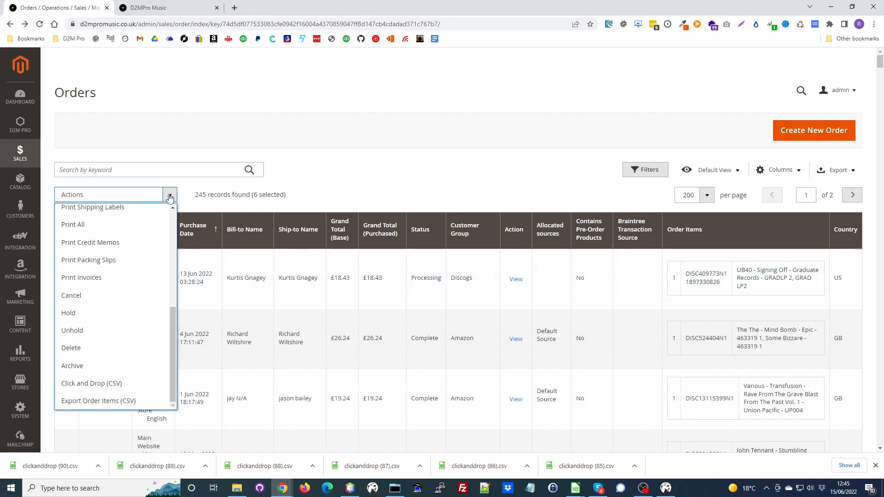
{"action": "left_click", "coordinate": [119, 385]}
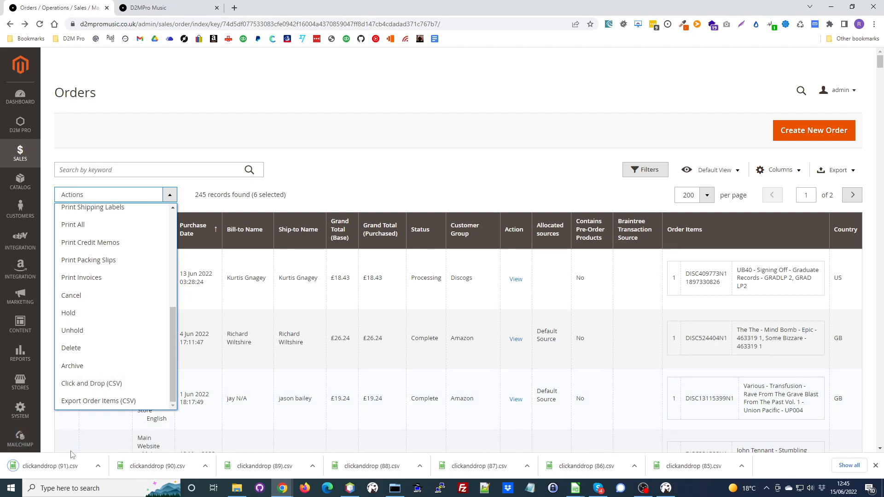
{"action": "left_click", "coordinate": [35, 472]}
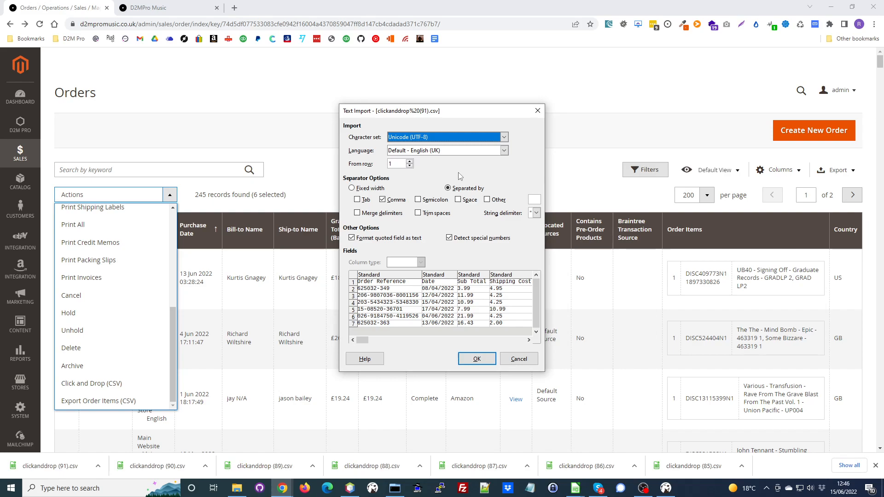
{"action": "left_click", "coordinate": [477, 360]}
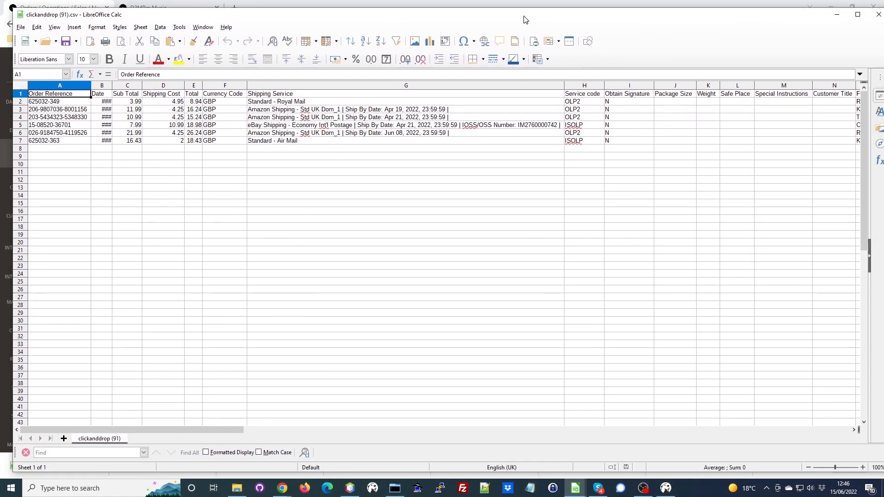
{"action": "left_click_drag", "start_coordinate": [524, 16], "coordinate": [529, 17]}
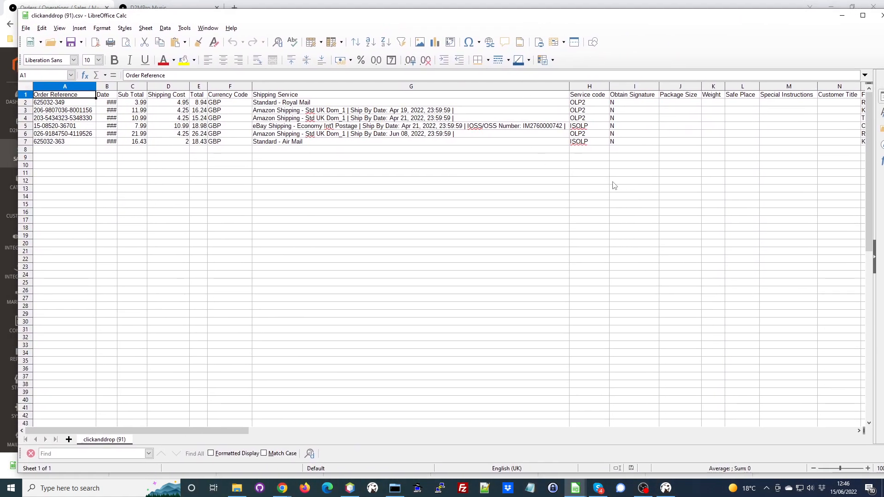
- Narrow the Shipping Service column and review the shipping service listed for each order
{"action": "left_click_drag", "start_coordinate": [570, 85], "coordinate": [471, 92]}
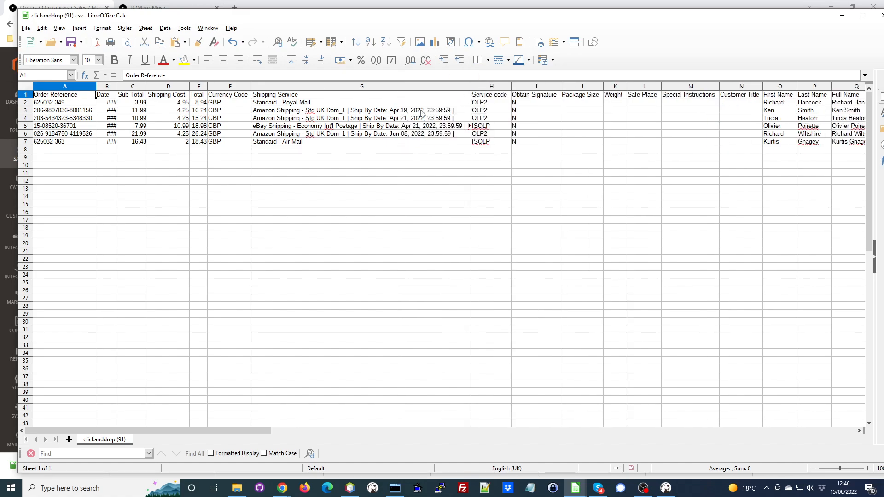
{"action": "left_click", "coordinate": [62, 104]}
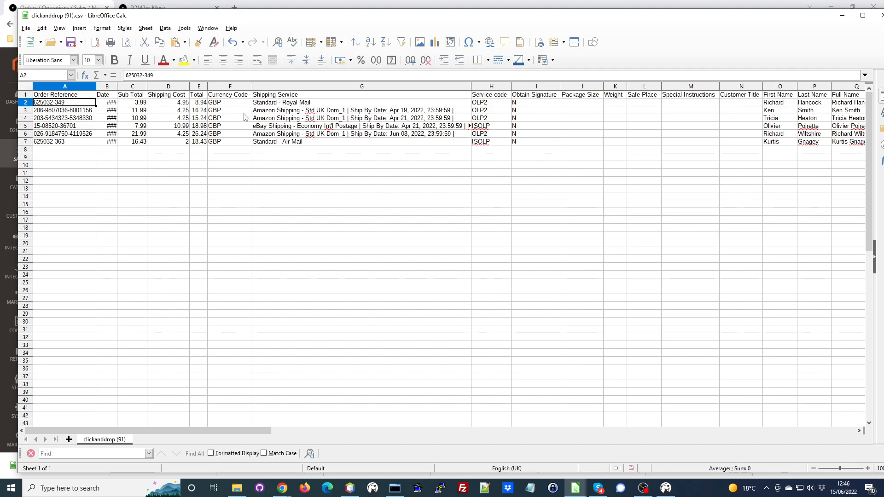
{"action": "left_click", "coordinate": [279, 104]}
{"action": "left_click", "coordinate": [285, 112]}
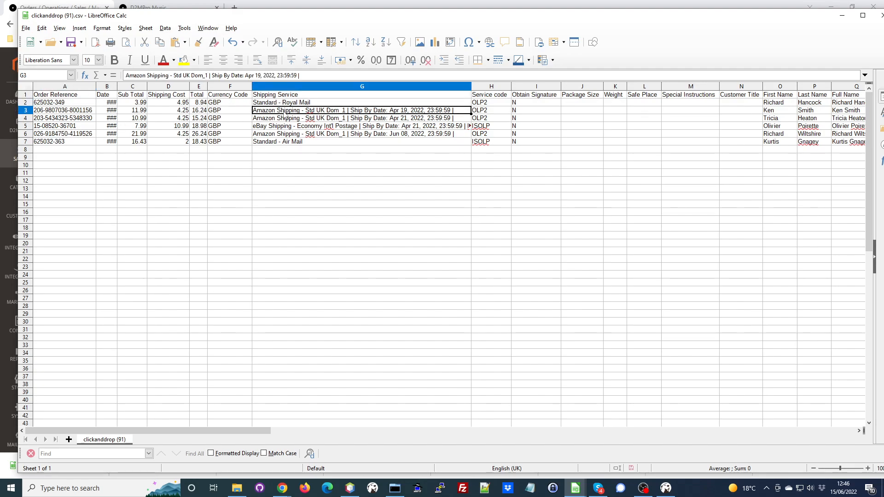
{"action": "left_click", "coordinate": [285, 125]}
{"action": "left_click", "coordinate": [286, 134]}
{"action": "left_click", "coordinate": [287, 142]}
{"action": "left_click", "coordinate": [287, 103]}
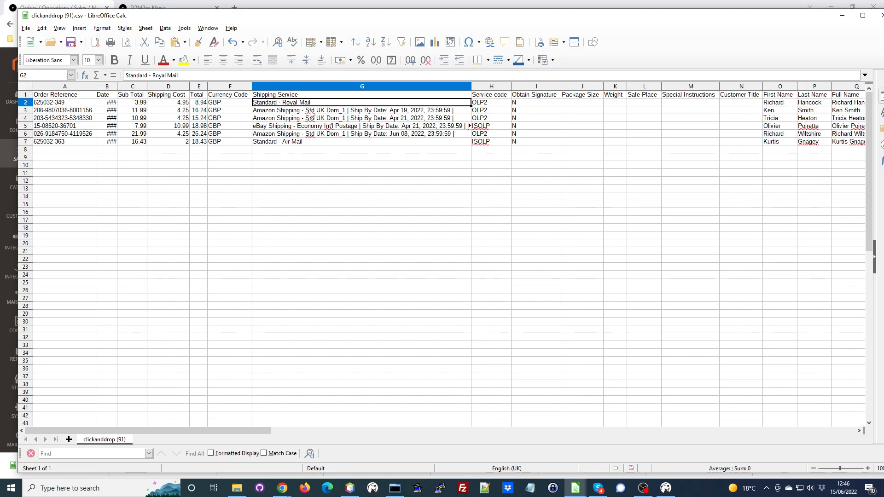
- Examine the Service code column for the domestic and international orders
{"action": "left_click", "coordinate": [490, 103]}
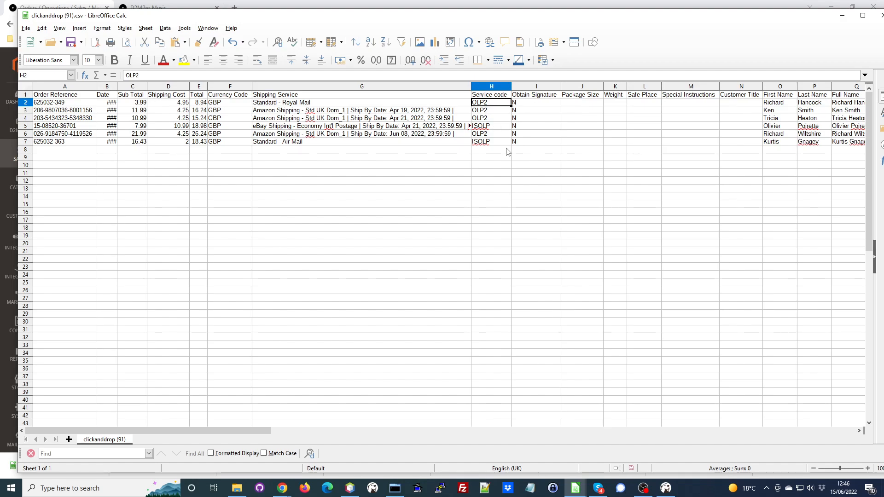
{"action": "left_click", "coordinate": [495, 114]}
{"action": "left_click", "coordinate": [494, 121]}
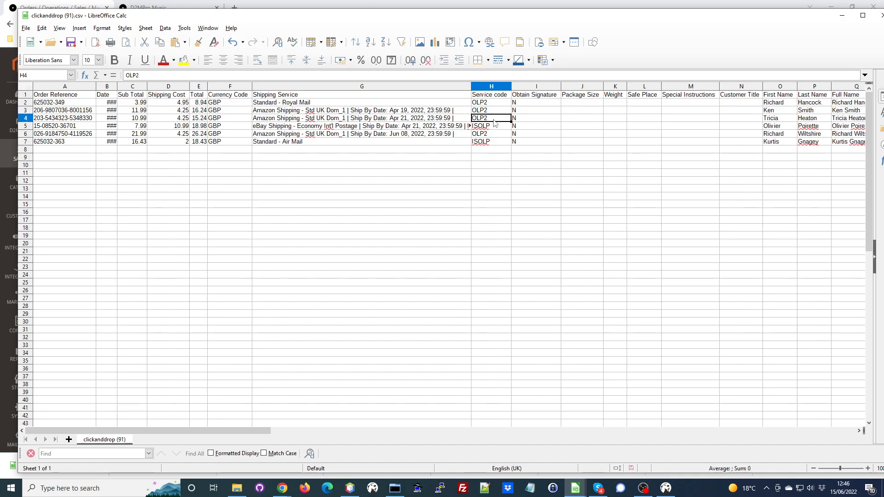
{"action": "left_click", "coordinate": [489, 104]}
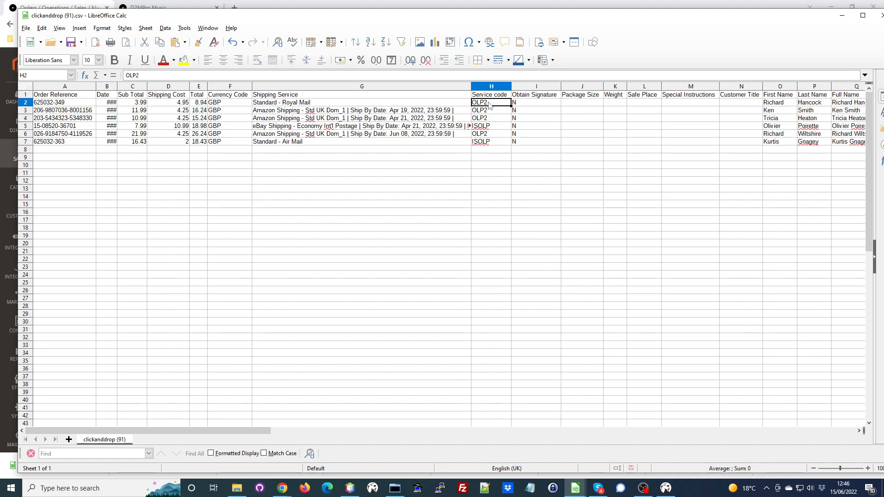
{"action": "left_click", "coordinate": [490, 127]}
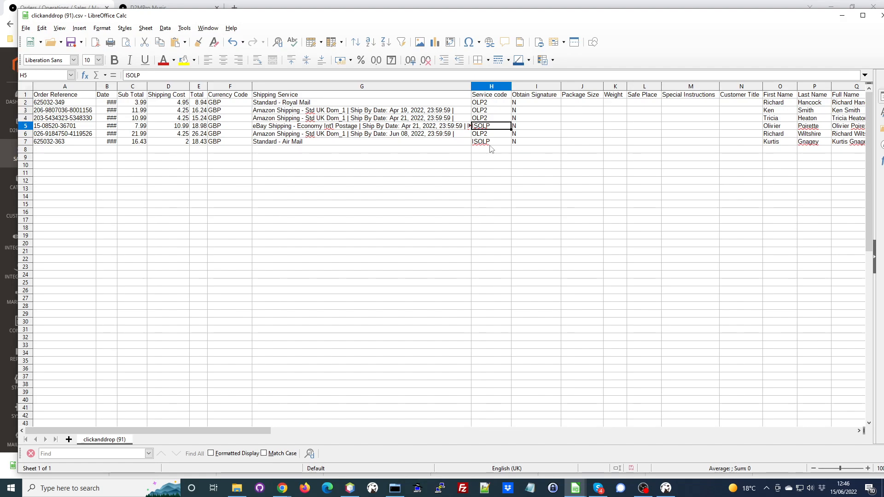
{"action": "left_click", "coordinate": [489, 135]}
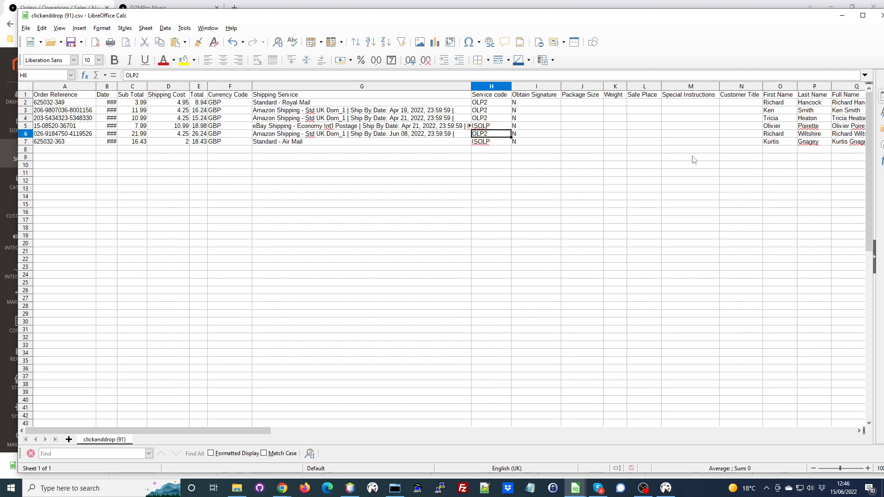
- Switch to Royal Mail Click & Drop and open the Shipping services settings to check the service codes
{"action": "left_click_drag", "start_coordinate": [0, 46], "coordinate": [411, 39]}
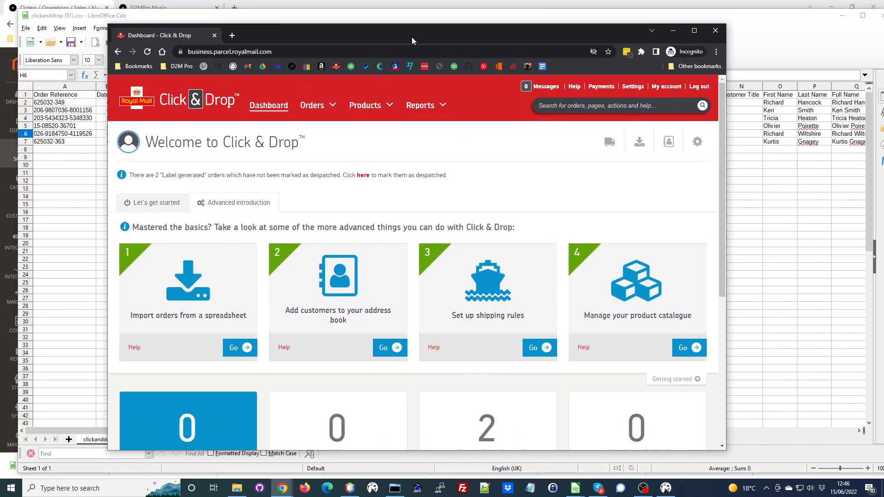
{"action": "left_click", "coordinate": [635, 88]}
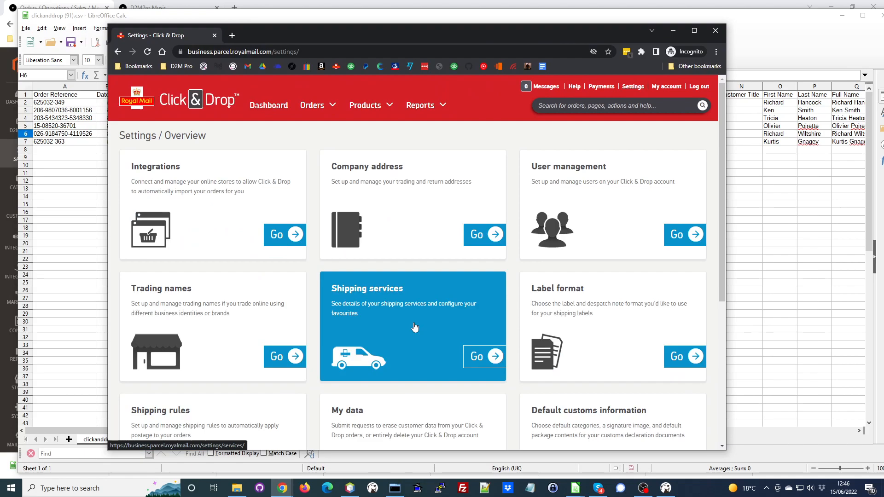
{"action": "left_click", "coordinate": [414, 327]}
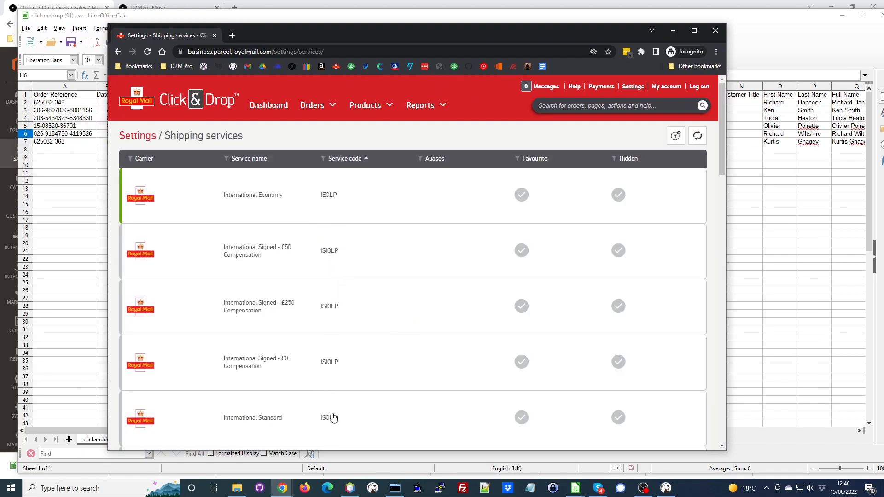
- Return to the LibreOffice Calc sheet and fill the Package Size column with Small Parcel for rows 2 to 7
{"action": "key", "text": "alt+Tab"}
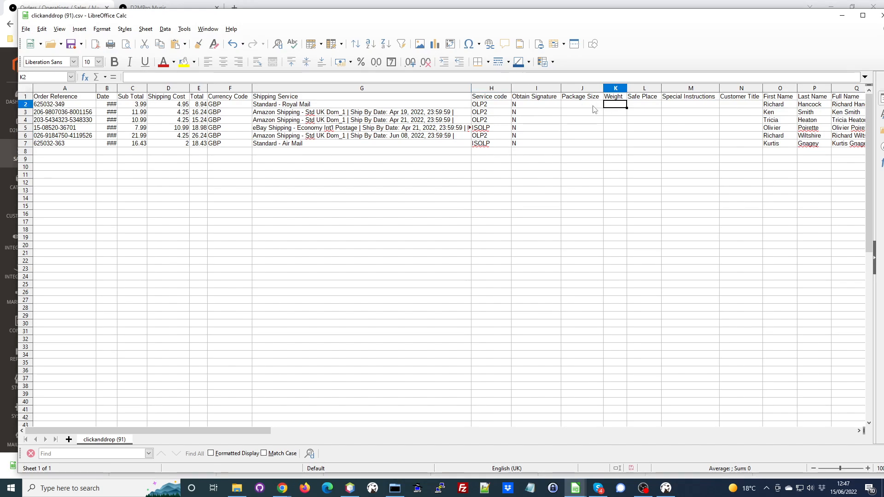
{"action": "left_click", "coordinate": [587, 105]}
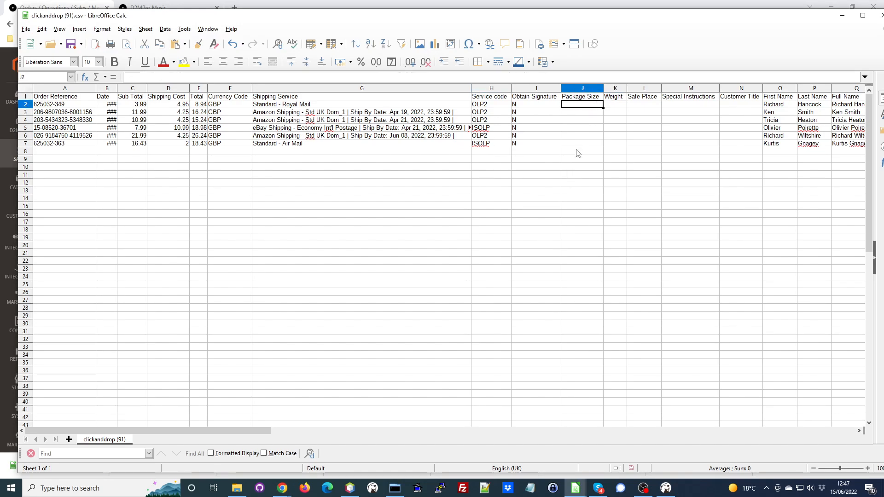
{"action": "type", "text": "Smal"}
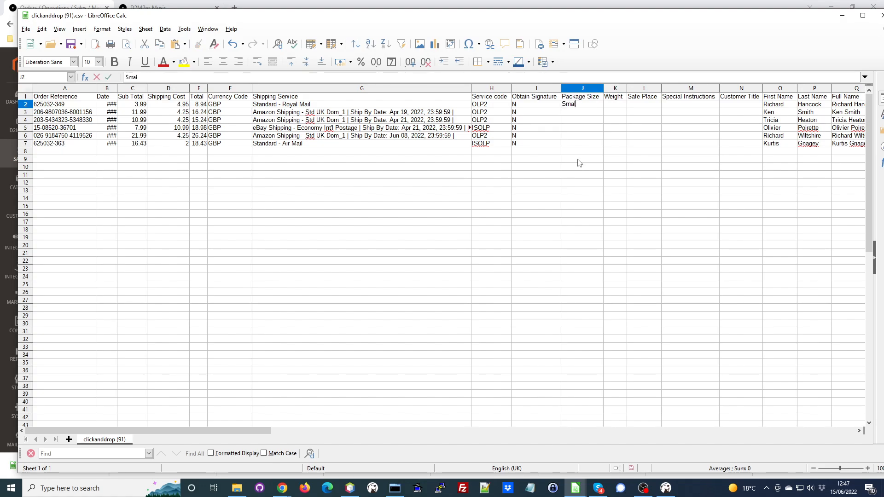
{"action": "type", "text": "l Parcel"}
{"action": "left_click", "coordinate": [602, 173]}
{"action": "left_click", "coordinate": [571, 107]}
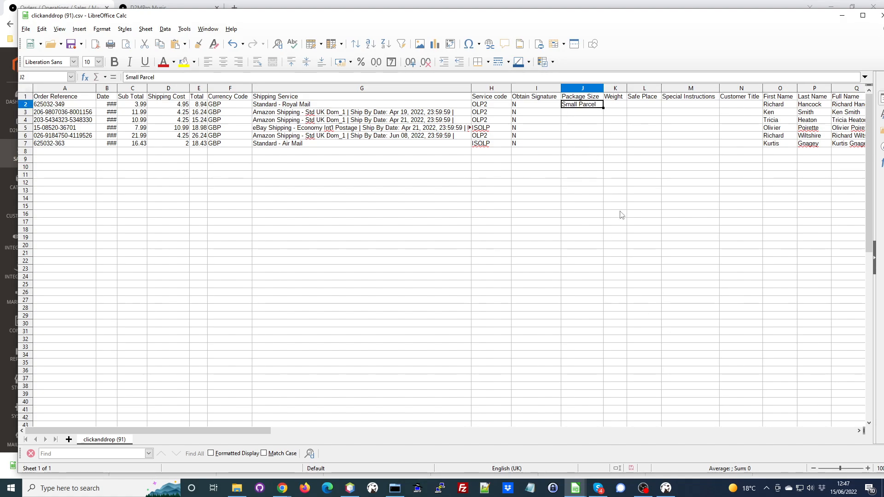
{"action": "key", "text": "ctrl+c"}
{"action": "left_click_drag", "start_coordinate": [581, 113], "coordinate": [576, 143]}
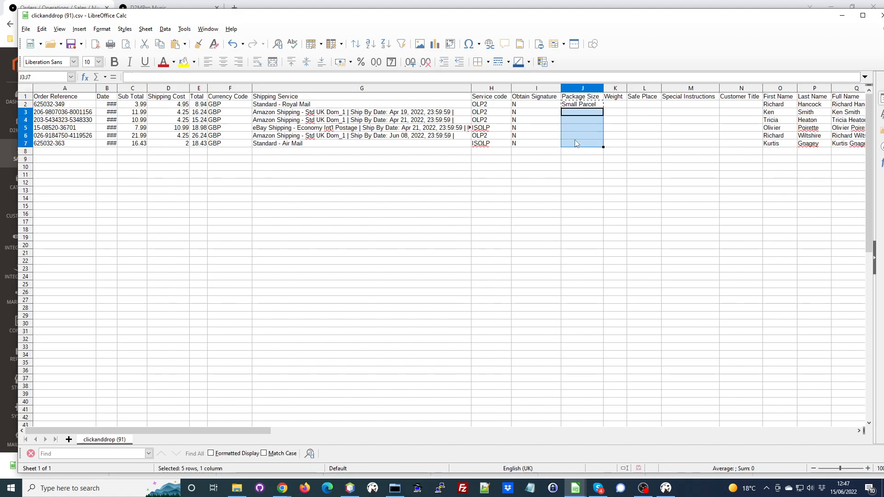
{"action": "key", "text": "ctrl+v"}
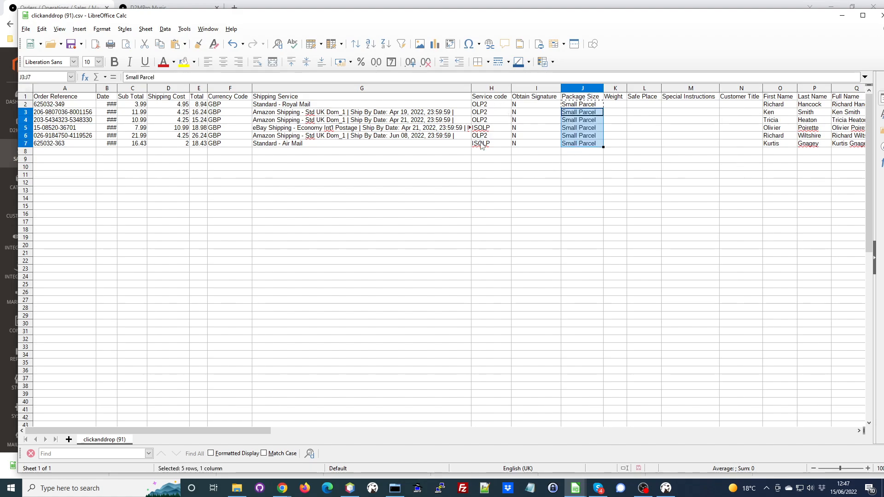
{"action": "left_click", "coordinate": [582, 105]}
{"action": "key", "text": "ctrl+c"}
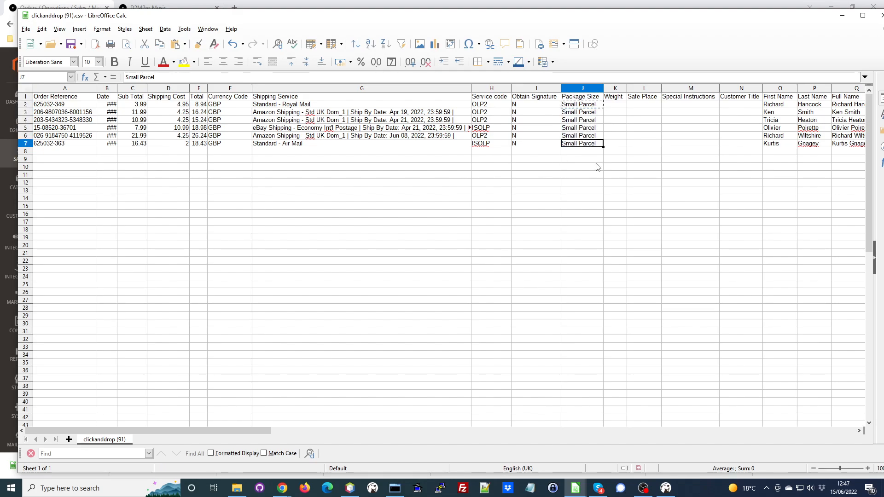
- Fill the Weight column with 0.35 for rows 2 to 7
{"action": "left_click", "coordinate": [615, 104]}
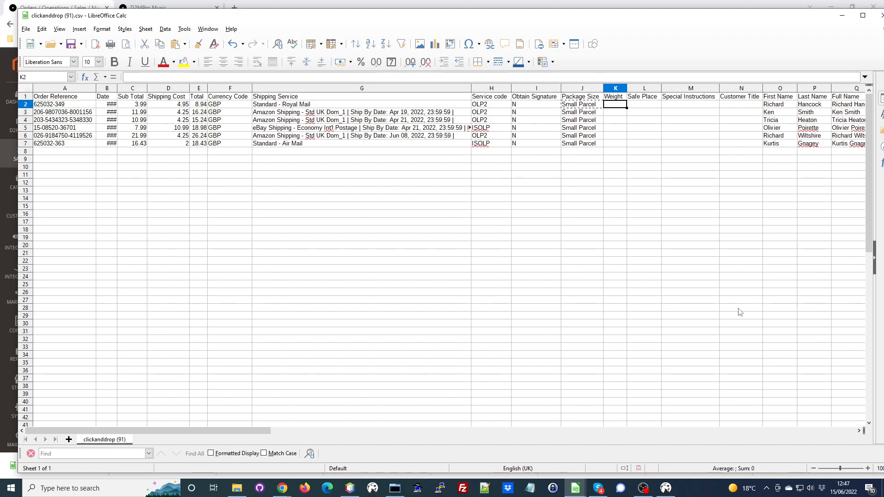
{"action": "type", "text": "0.35"}
{"action": "key", "text": "Return"}
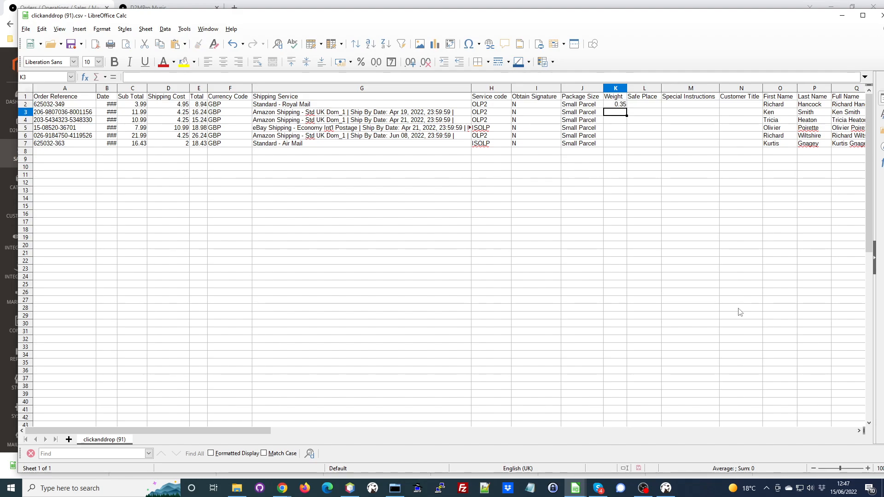
{"action": "left_click", "coordinate": [624, 106]}
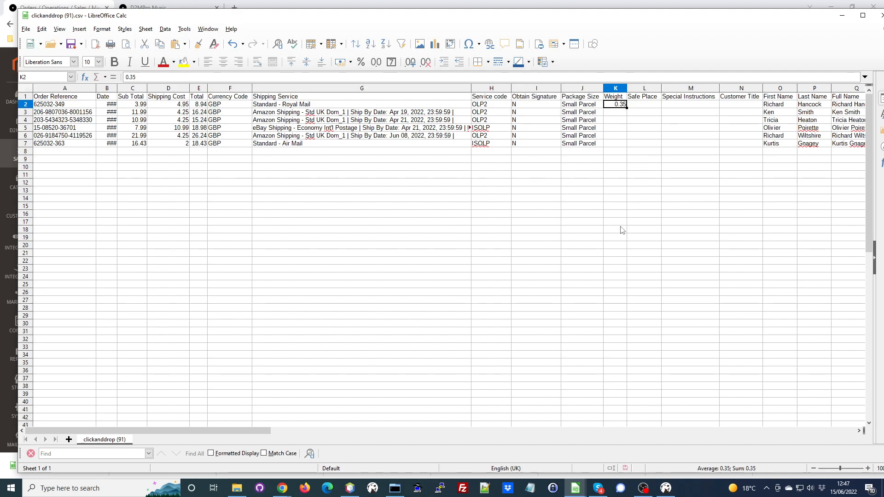
{"action": "left_click_drag", "start_coordinate": [613, 113], "coordinate": [613, 145]}
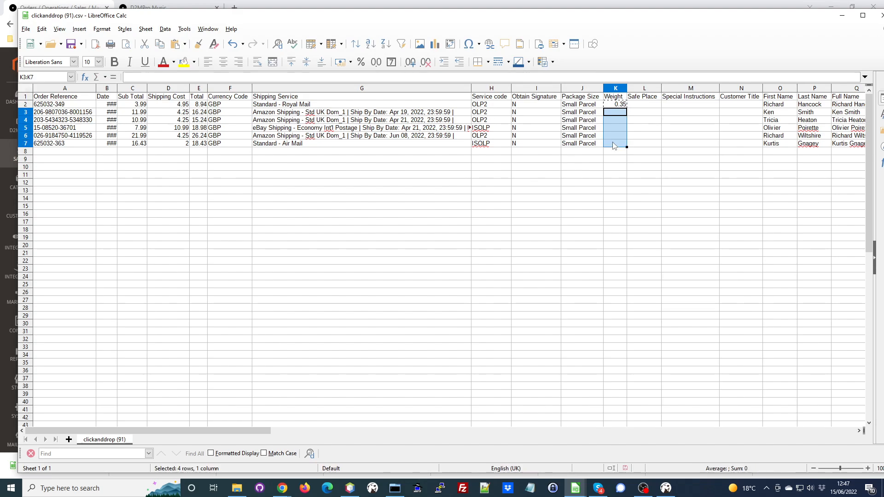
{"action": "key", "text": "ctrl+v"}
{"action": "left_click", "coordinate": [615, 182]}
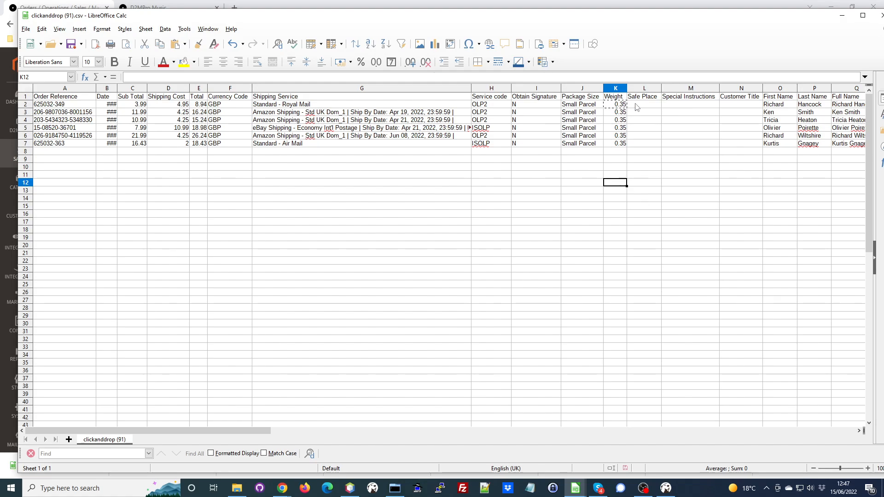
- Review the remaining columns, covering safe place, special instructions, product and customs details, customer address and country
{"action": "left_click", "coordinate": [686, 105]}
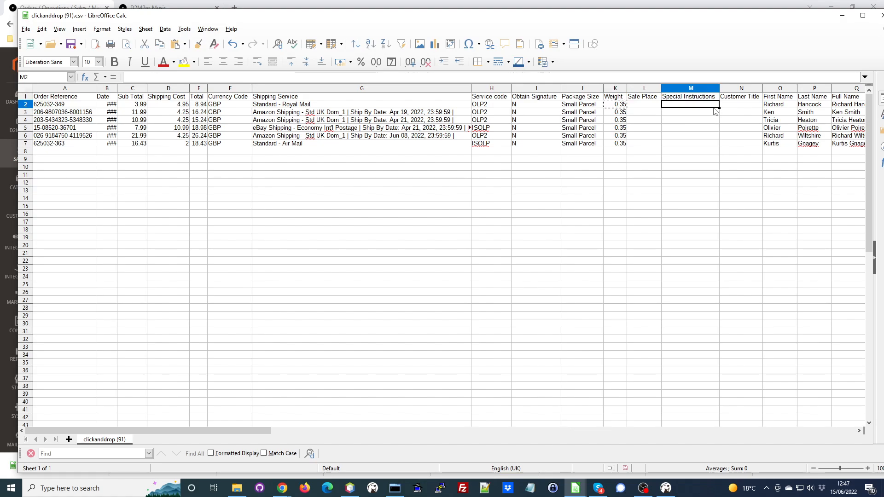
{"action": "left_click_drag", "start_coordinate": [644, 104], "coordinate": [695, 144]}
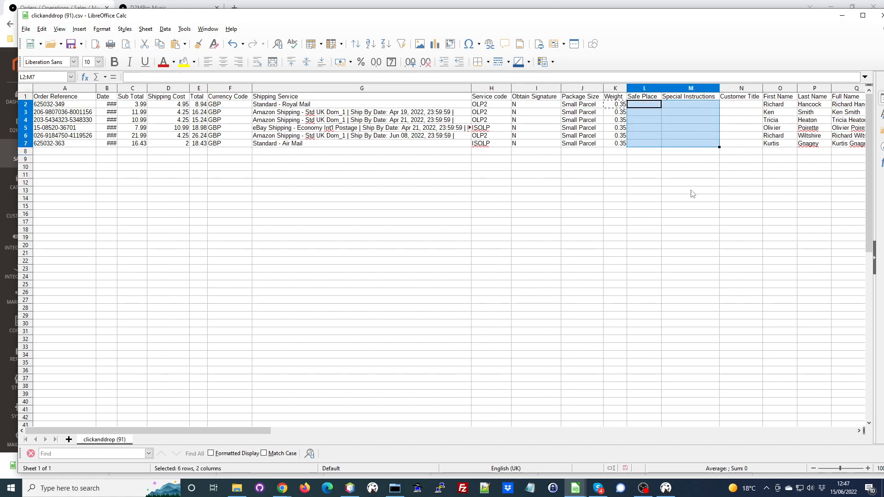
{"action": "left_click_drag", "start_coordinate": [210, 432], "coordinate": [637, 469]}
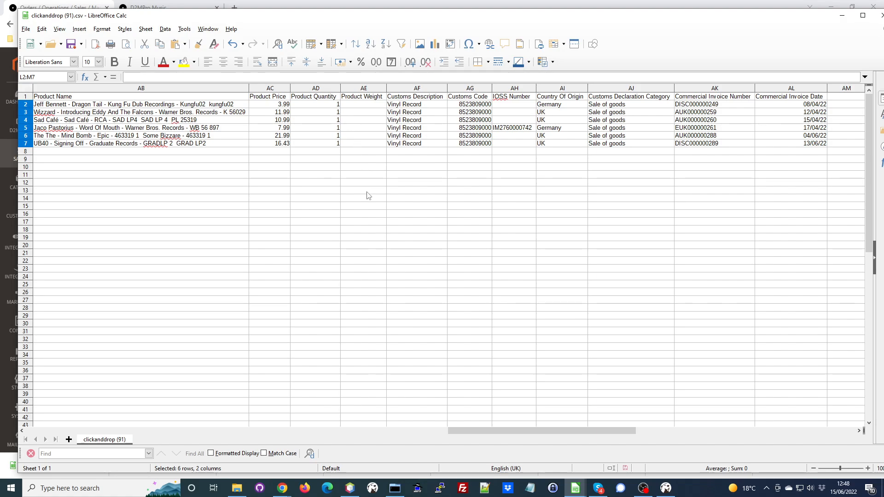
{"action": "left_click_drag", "start_coordinate": [531, 431], "coordinate": [262, 432]}
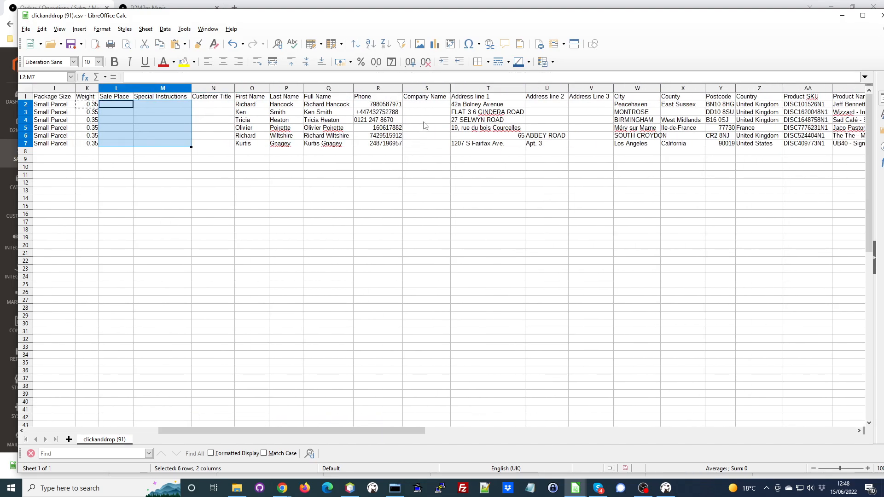
{"action": "left_click", "coordinate": [471, 113]}
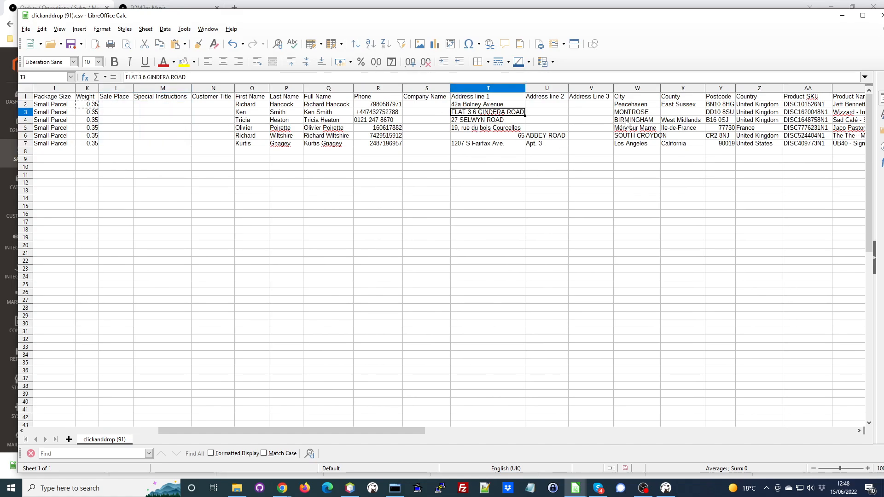
{"action": "left_click", "coordinate": [762, 144]}
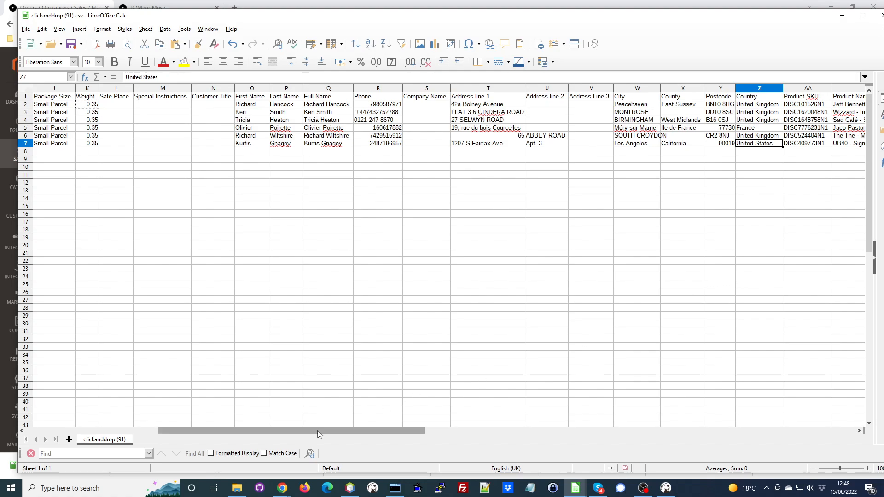
- Set the Product Weight of the United States order in row 7 to 0.23
{"action": "left_click_drag", "start_coordinate": [321, 442], "coordinate": [336, 444]}
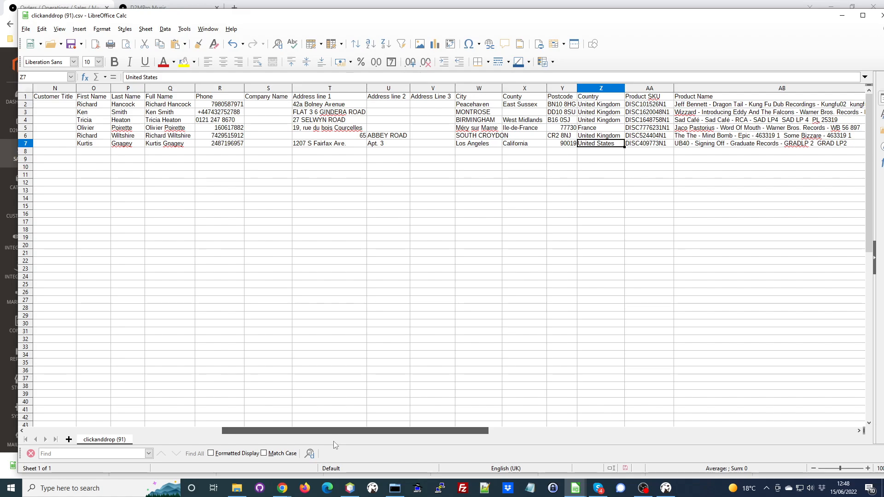
{"action": "left_click_drag", "start_coordinate": [335, 445], "coordinate": [530, 446]}
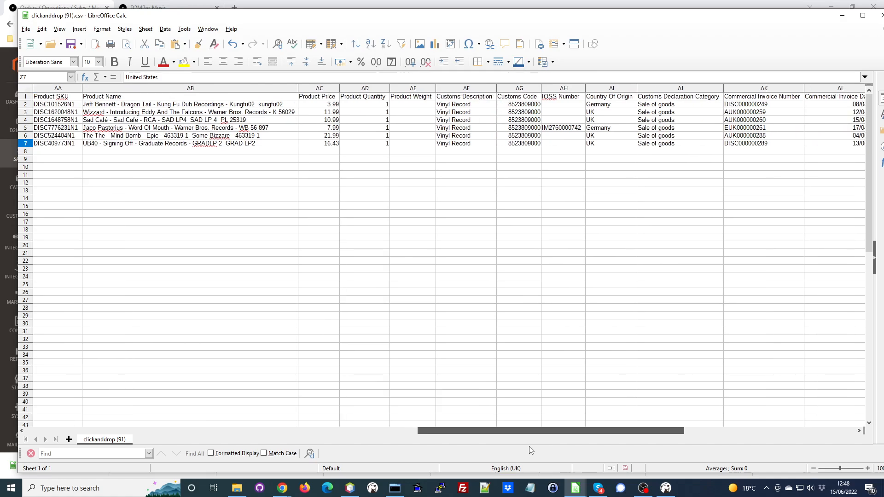
{"action": "left_click", "coordinate": [404, 144]}
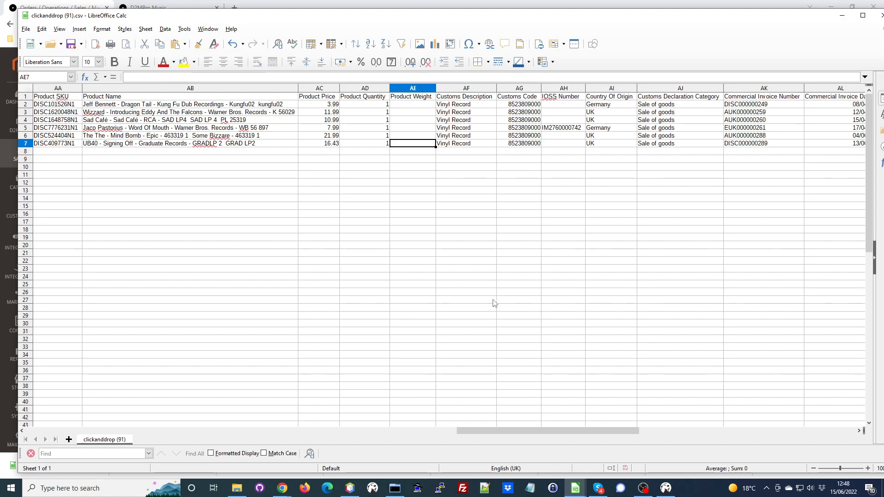
{"action": "type", "text": "0"}
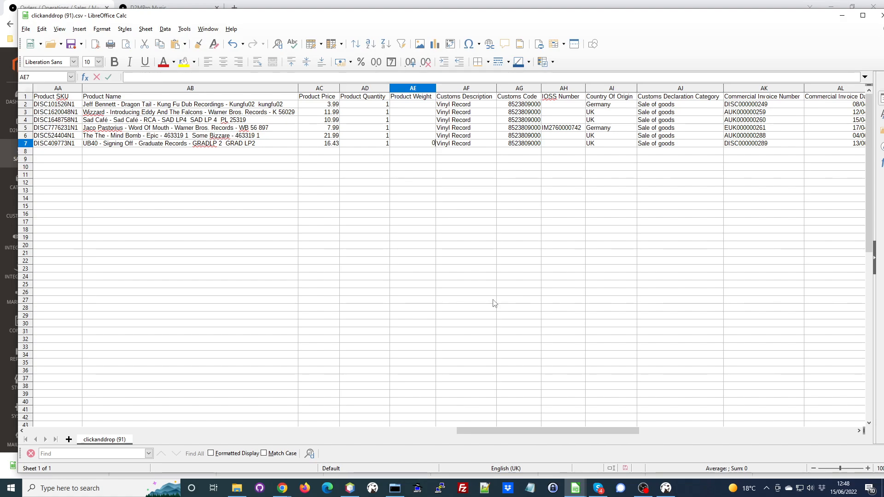
{"action": "type", "text": ".23"}
{"action": "key", "text": "Return"}
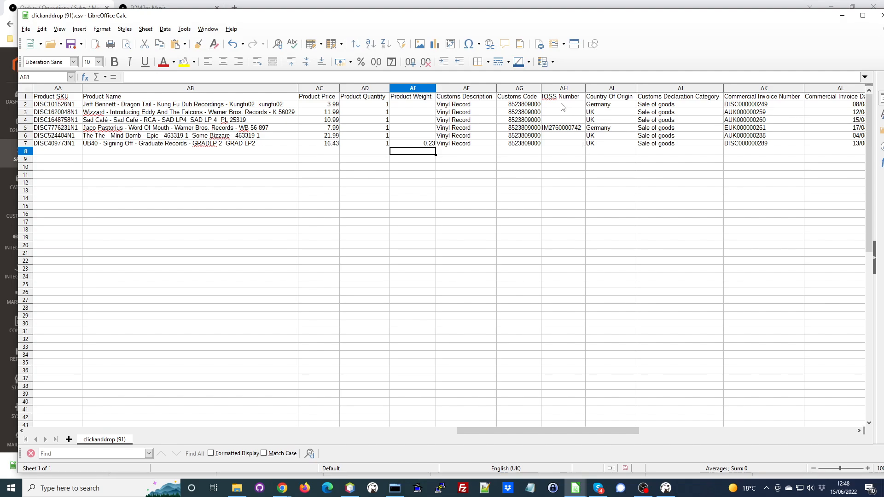
- Check the IOSS Number of the French order in row 5 and compare it with that order's shipping details
{"action": "left_click", "coordinate": [562, 128]}
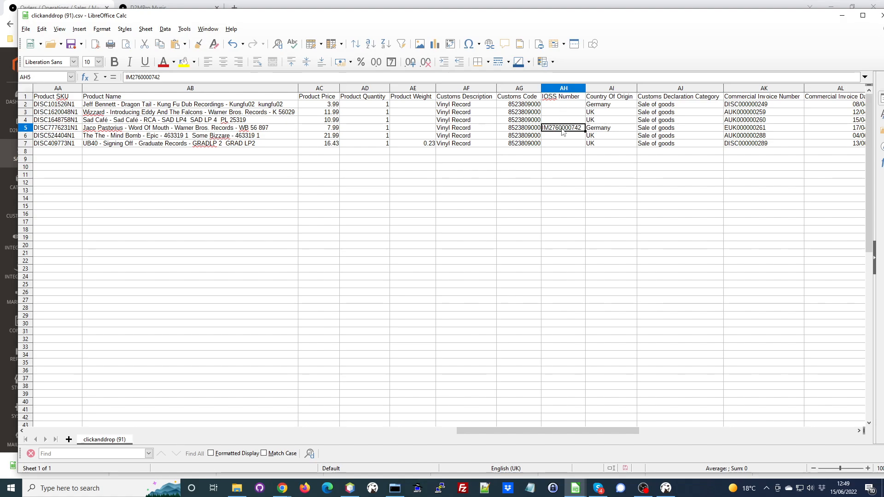
{"action": "left_click_drag", "start_coordinate": [574, 430], "coordinate": [136, 441]}
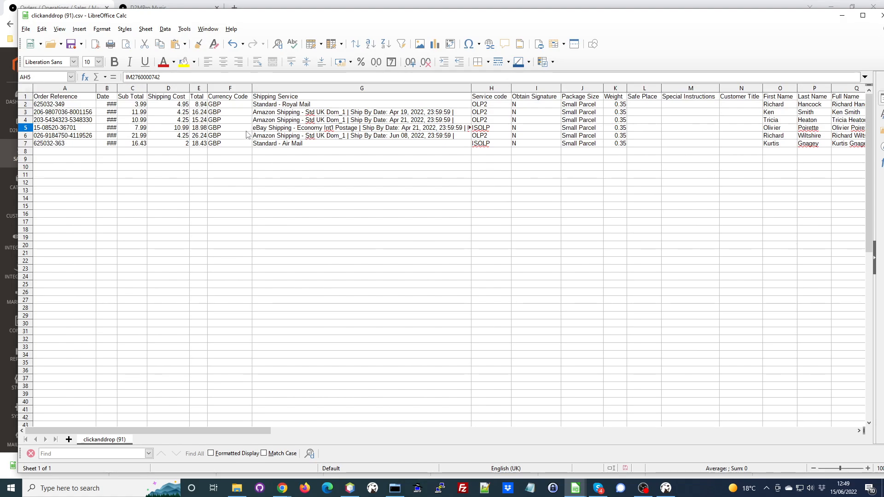
{"action": "left_click_drag", "start_coordinate": [179, 432], "coordinate": [599, 467]}
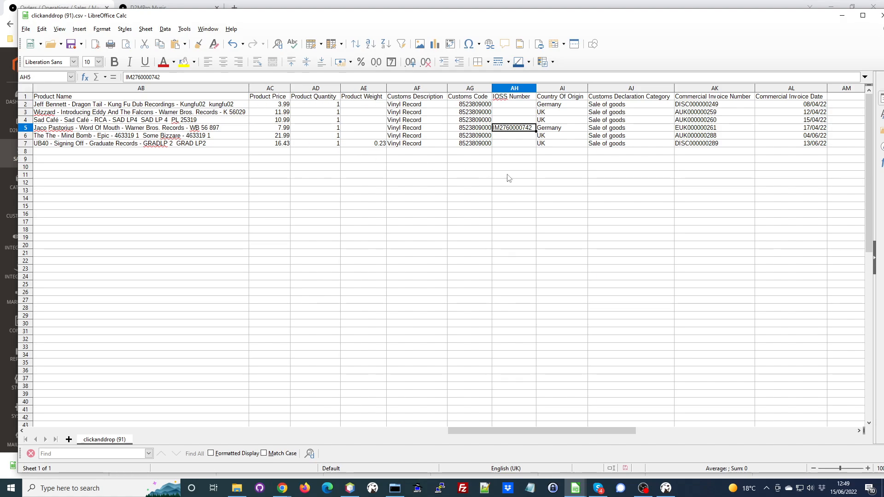
{"action": "left_click_drag", "start_coordinate": [602, 431], "coordinate": [165, 417]}
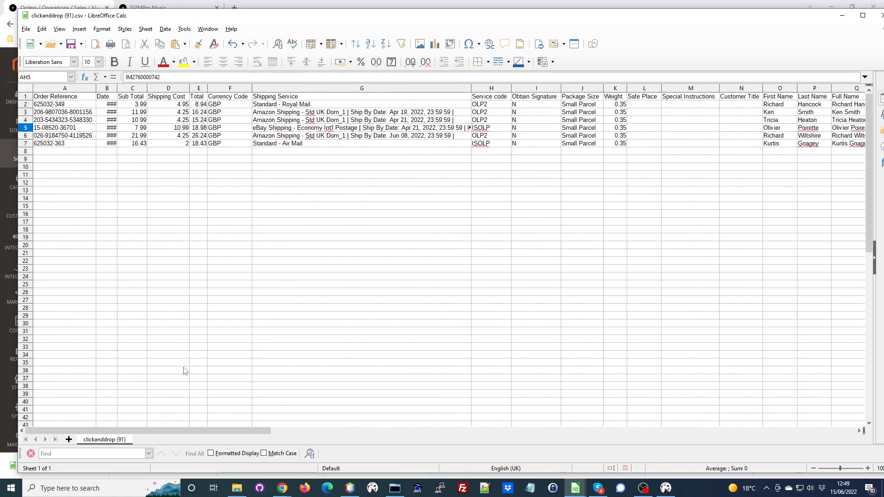
- Save the edited spreadsheet, keeping the Text CSV format
{"action": "left_click", "coordinate": [26, 30]}
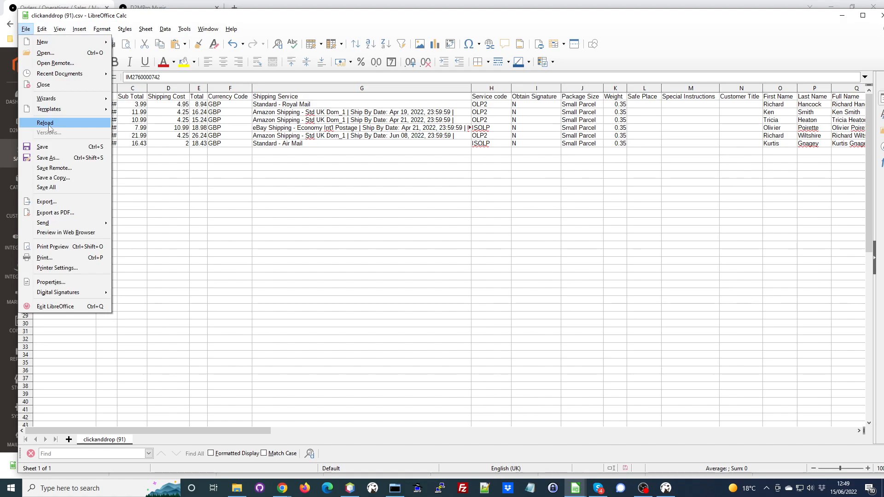
{"action": "left_click", "coordinate": [54, 147]}
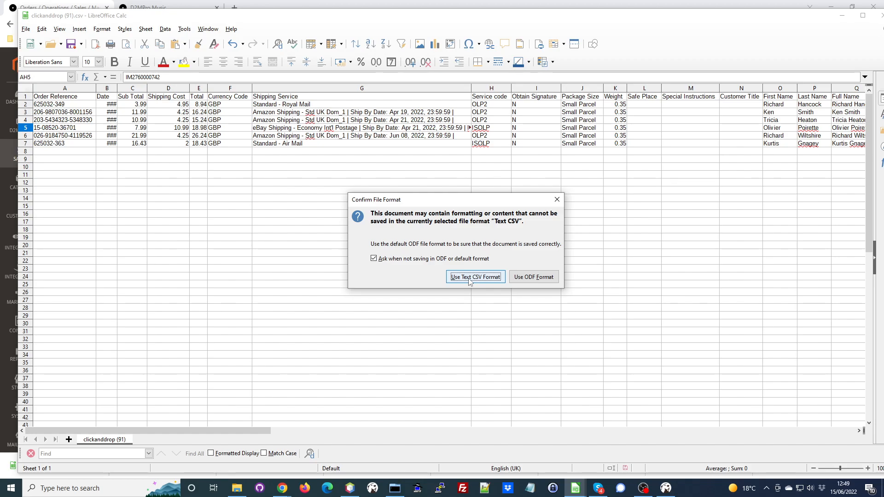
{"action": "left_click", "coordinate": [470, 278]}
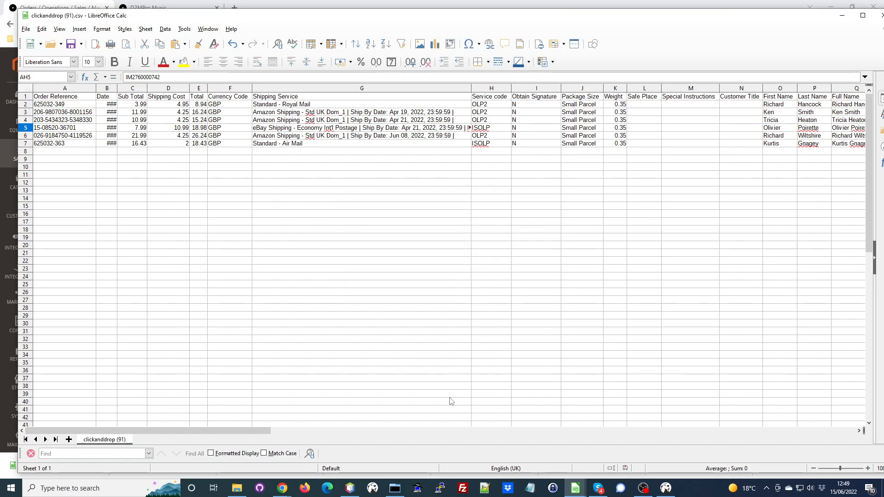
- Switch to Royal Mail Click & Drop, maximise its window and open the import of orders from a spreadsheet
{"action": "left_click", "coordinate": [282, 488]}
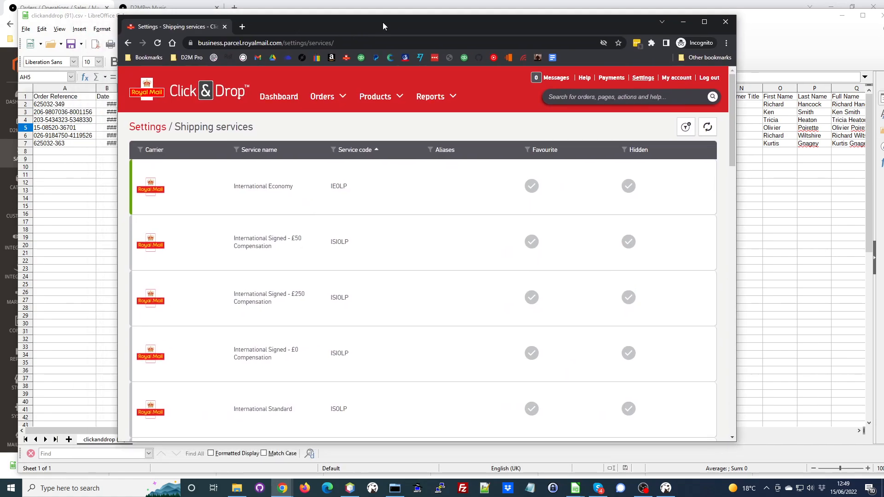
{"action": "double_click", "coordinate": [383, 20]}
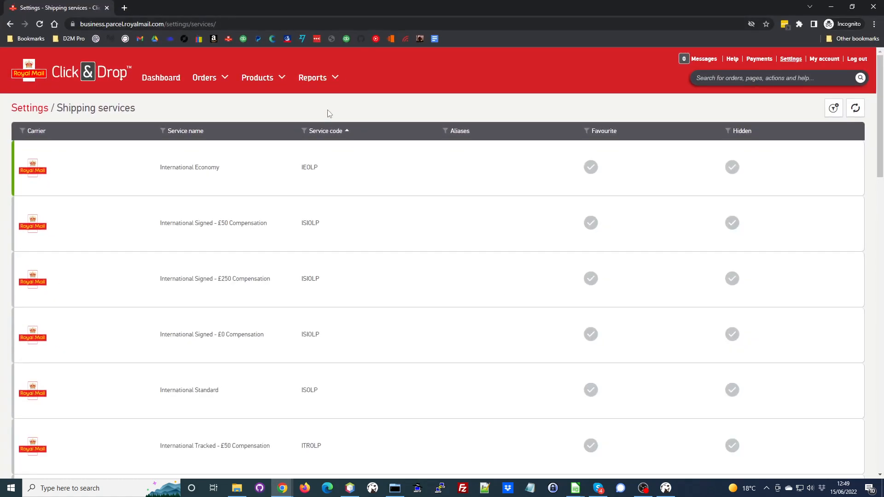
{"action": "left_click", "coordinate": [90, 69]}
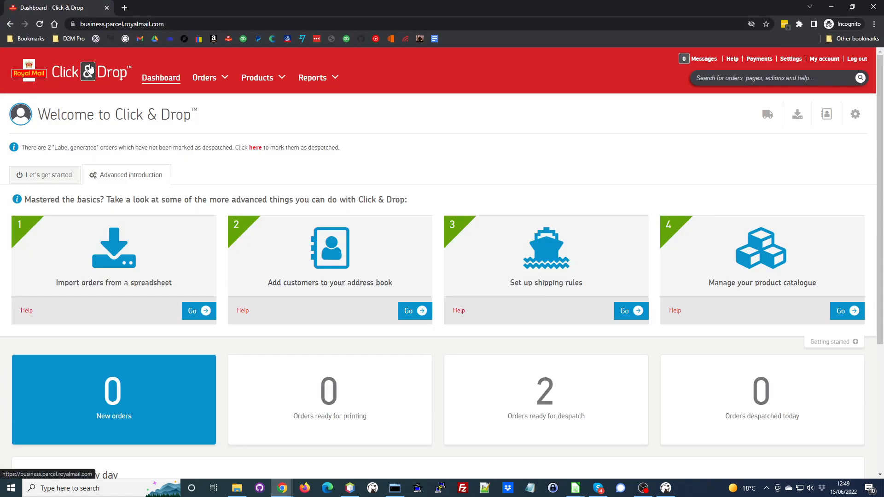
{"action": "mouse_move", "coordinate": [106, 263]}
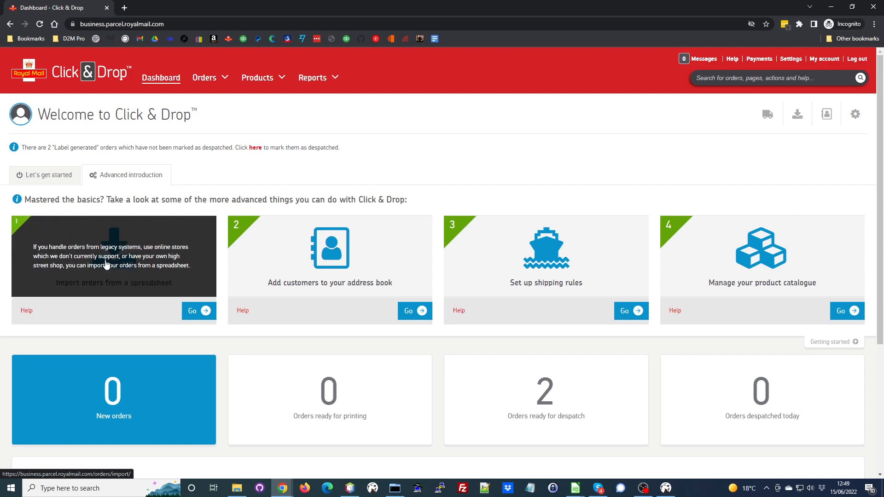
{"action": "left_click", "coordinate": [101, 270]}
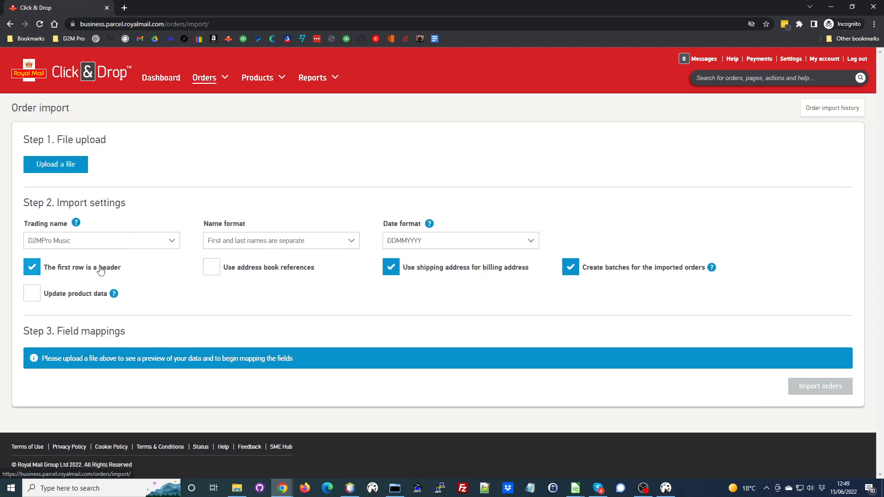
- Upload clickanddrop (91).csv from the file explorer for the order import, with Comma as the column delimiter
{"action": "left_click", "coordinate": [61, 169]}
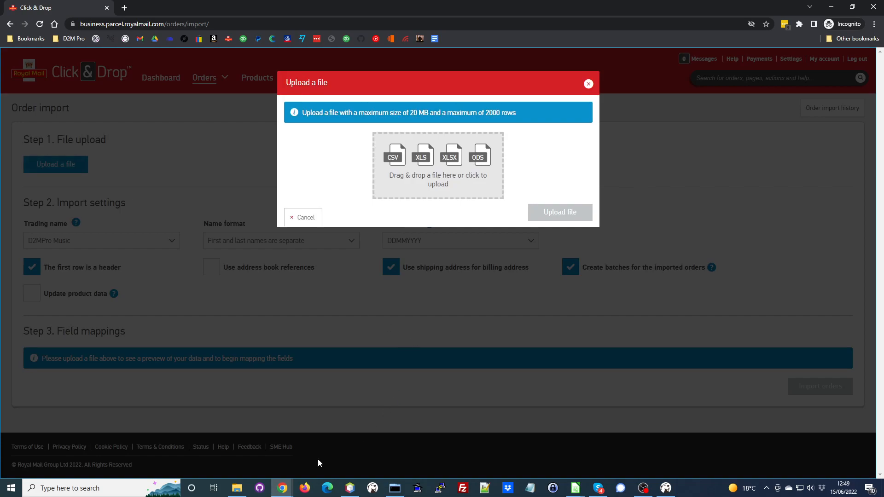
{"action": "left_click", "coordinate": [237, 488]}
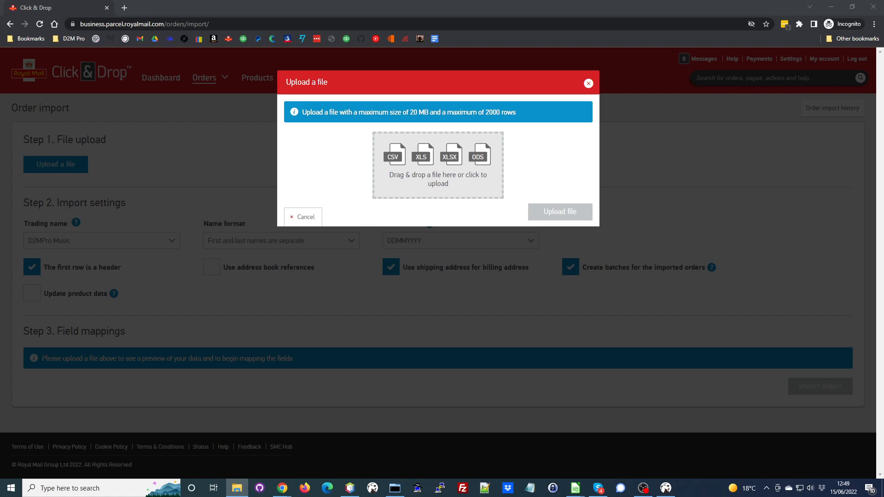
{"action": "left_click_drag", "start_coordinate": [7, 188], "coordinate": [426, 178]}
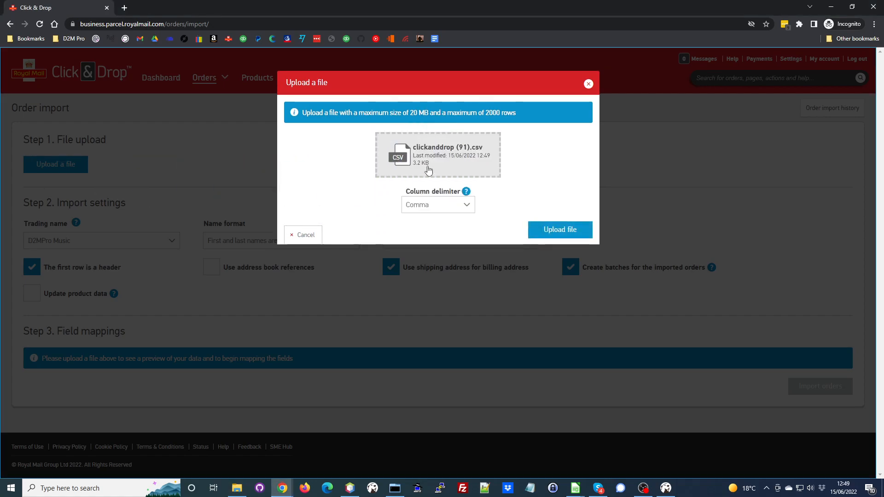
{"action": "left_click", "coordinate": [561, 231]}
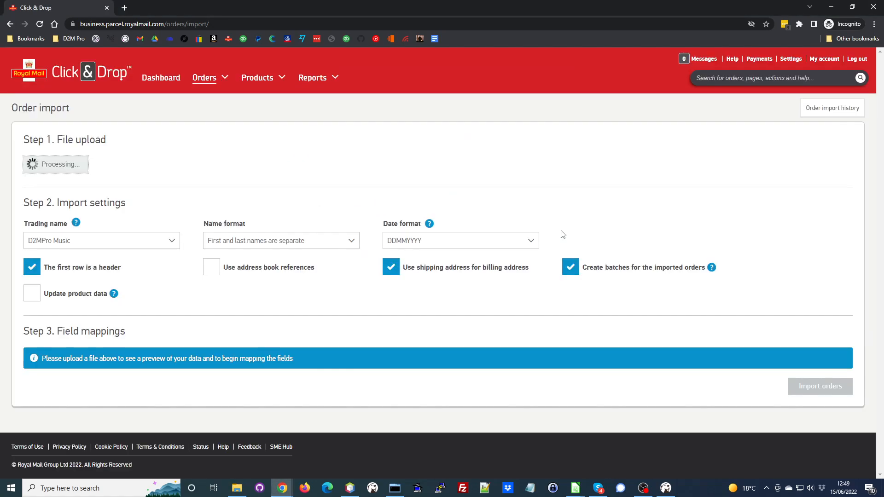
- Examine the field mappings of the uploaded file, including the mapping choices for Order Reference and the summary of mapped fields
{"action": "scroll", "coordinate": [571, 207], "scroll_direction": "down", "scroll_amount": 4}
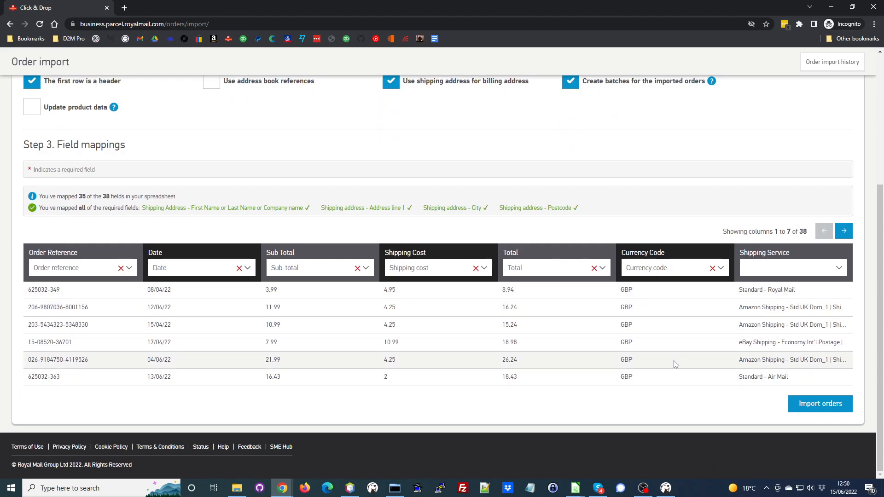
{"action": "scroll", "coordinate": [676, 364], "scroll_direction": "up", "scroll_amount": 1}
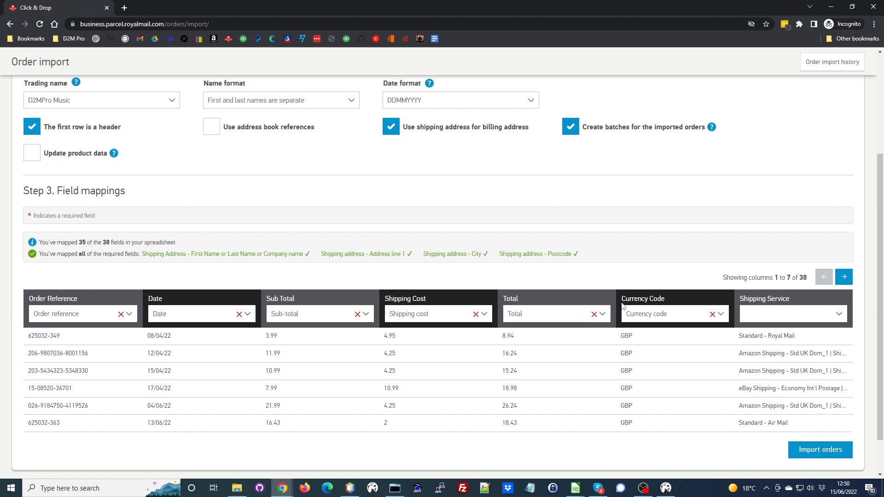
{"action": "left_click", "coordinate": [129, 319]}
{"action": "scroll", "coordinate": [123, 290], "scroll_direction": "down", "scroll_amount": 1}
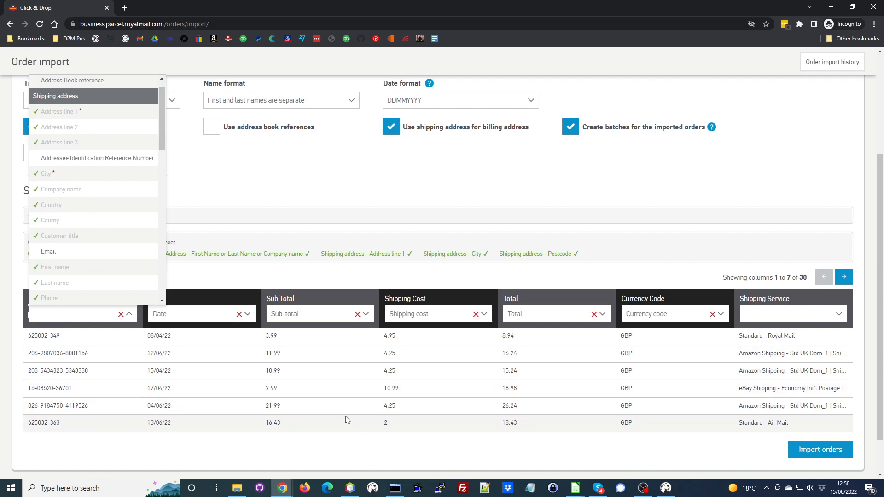
{"action": "left_click", "coordinate": [235, 281]}
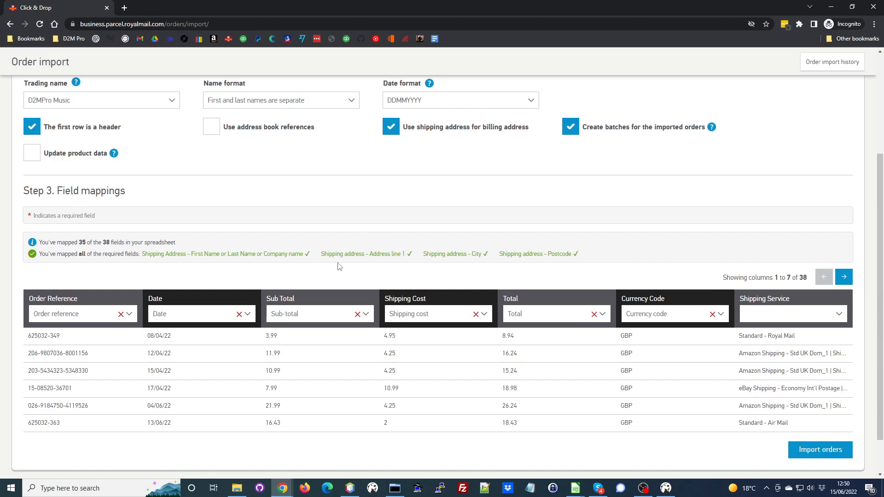
{"action": "left_click_drag", "start_coordinate": [54, 256], "coordinate": [132, 257]}
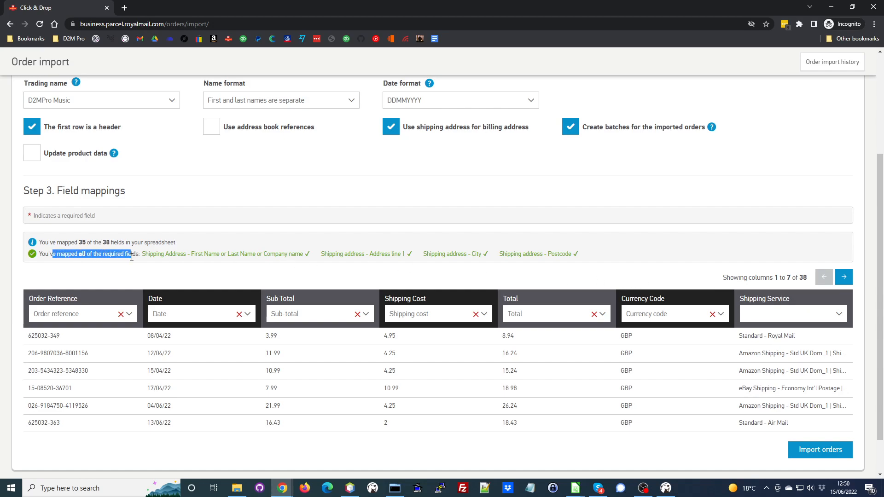
{"action": "left_click", "coordinate": [210, 241]}
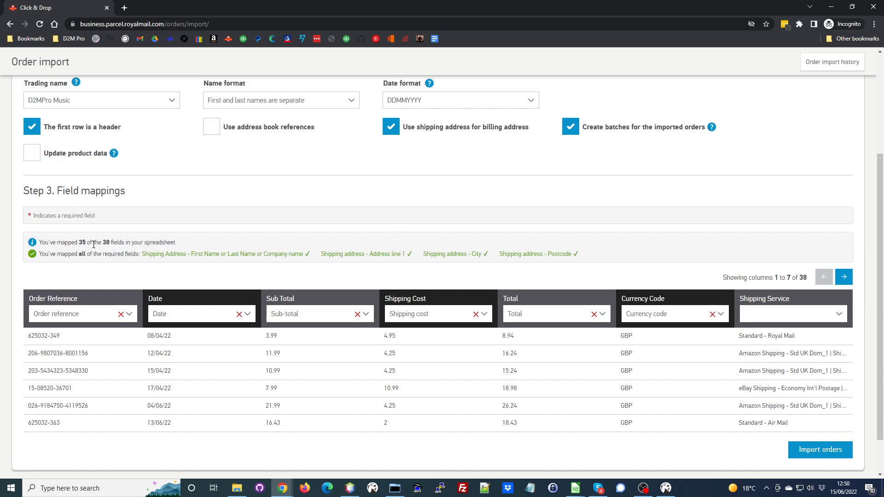
{"action": "left_click_drag", "start_coordinate": [51, 243], "coordinate": [86, 243]}
{"action": "left_click", "coordinate": [487, 276]}
- Check the mappings of the remaining columns through Commercial Invoice Date and import the orders
{"action": "left_click", "coordinate": [844, 278]}
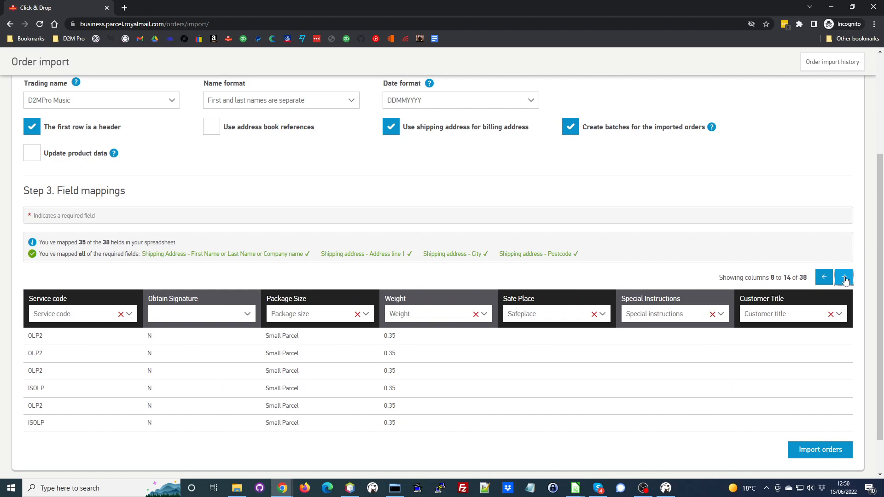
{"action": "left_click", "coordinate": [845, 278]}
{"action": "left_click", "coordinate": [844, 278]}
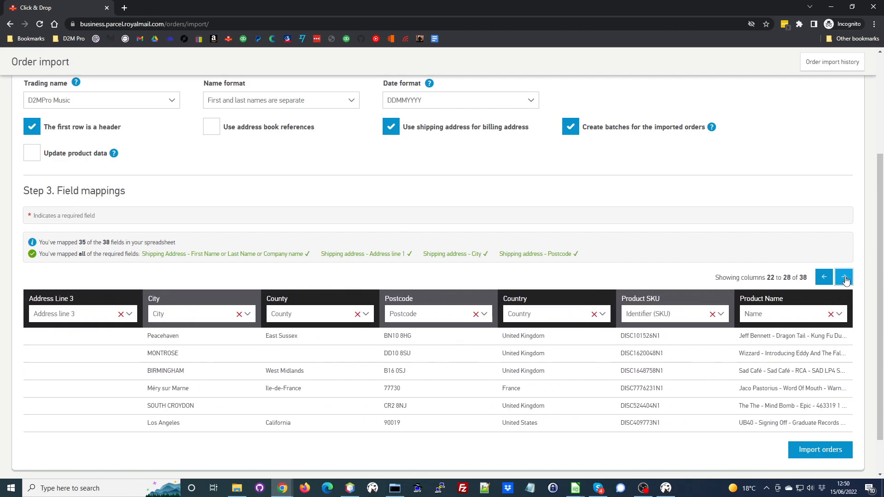
{"action": "left_click", "coordinate": [845, 278]}
{"action": "left_click", "coordinate": [844, 278]}
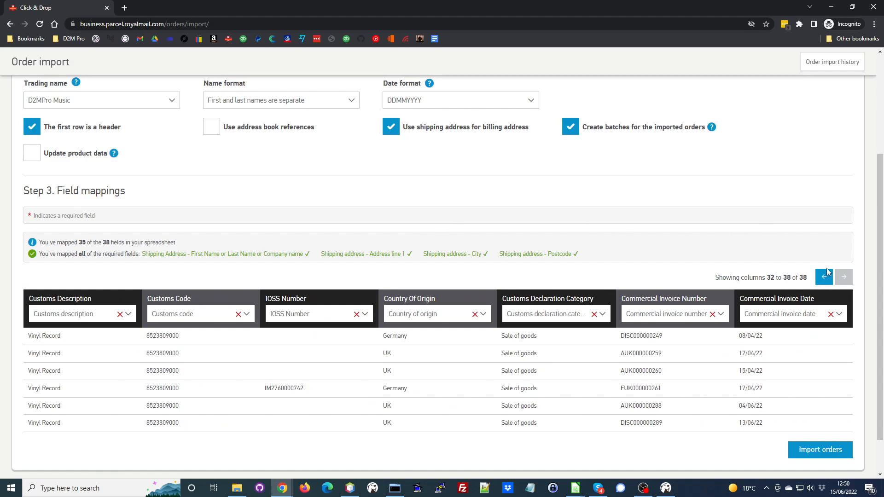
{"action": "left_click", "coordinate": [815, 455]}
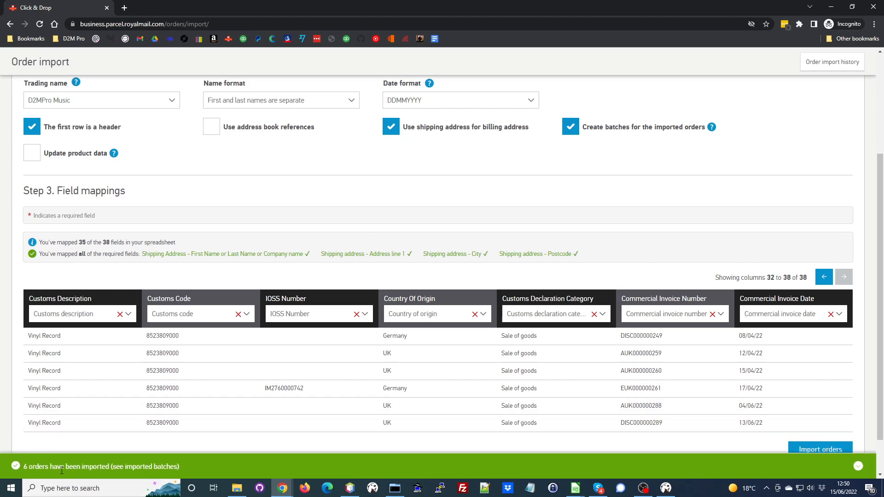
- Open the imported batches and select the new batch to see its available actions
{"action": "left_click", "coordinate": [152, 467]}
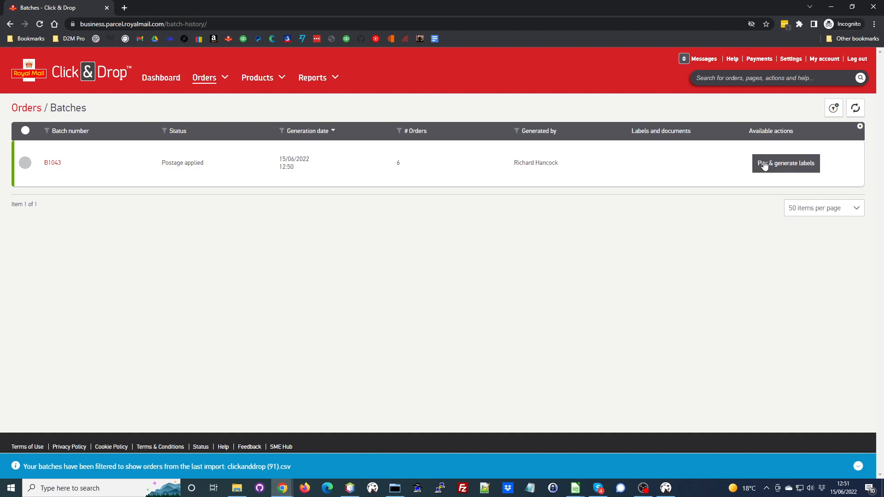
{"action": "left_click", "coordinate": [24, 162]}
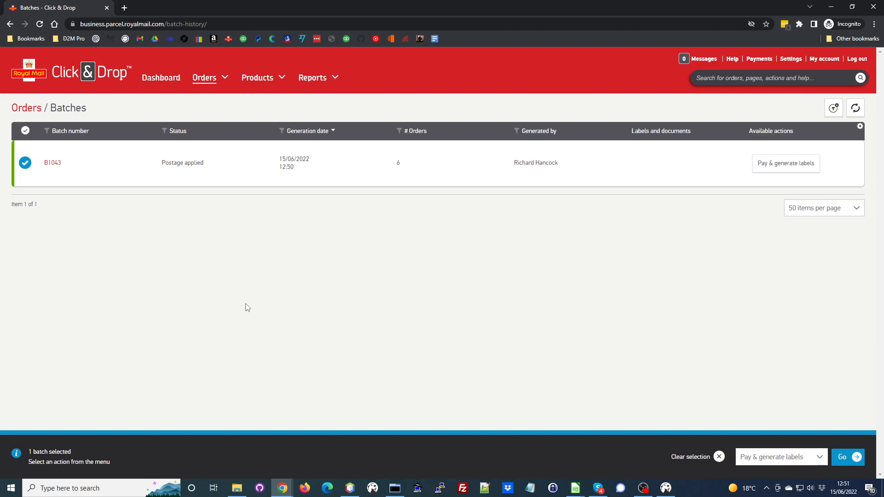
- Open the Orders list and check the service, weight, payment and status of the imported orders
{"action": "left_click", "coordinate": [206, 79]}
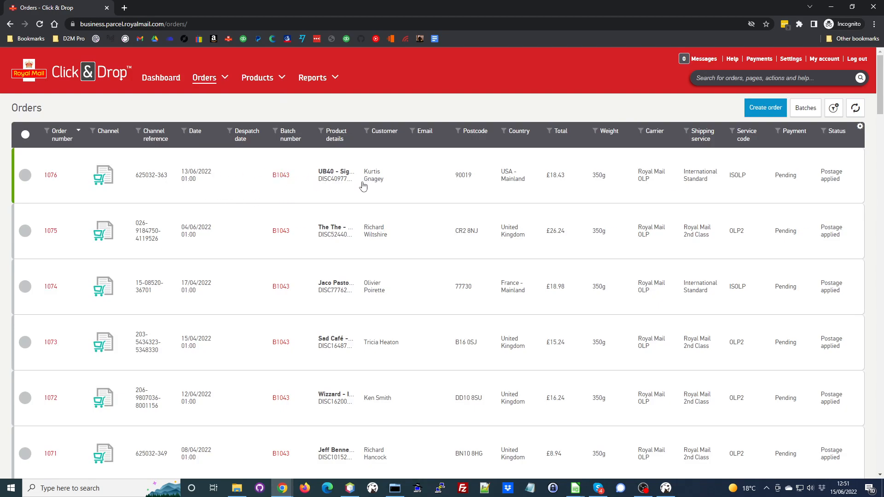
{"action": "scroll", "coordinate": [839, 186], "scroll_direction": "down", "scroll_amount": 1}
{"action": "scroll", "coordinate": [839, 187], "scroll_direction": "down", "scroll_amount": 3}
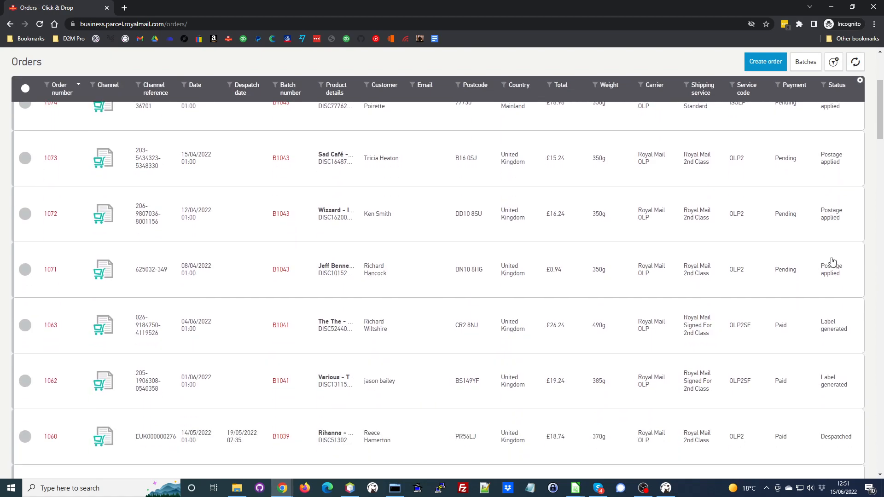
{"action": "scroll", "coordinate": [833, 261], "scroll_direction": "up", "scroll_amount": 4}
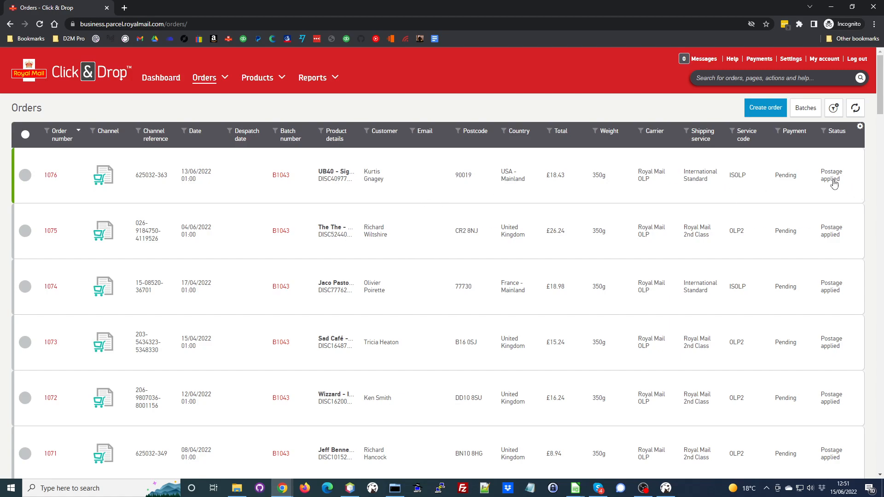
{"action": "scroll", "coordinate": [836, 253], "scroll_direction": "down", "scroll_amount": 1}
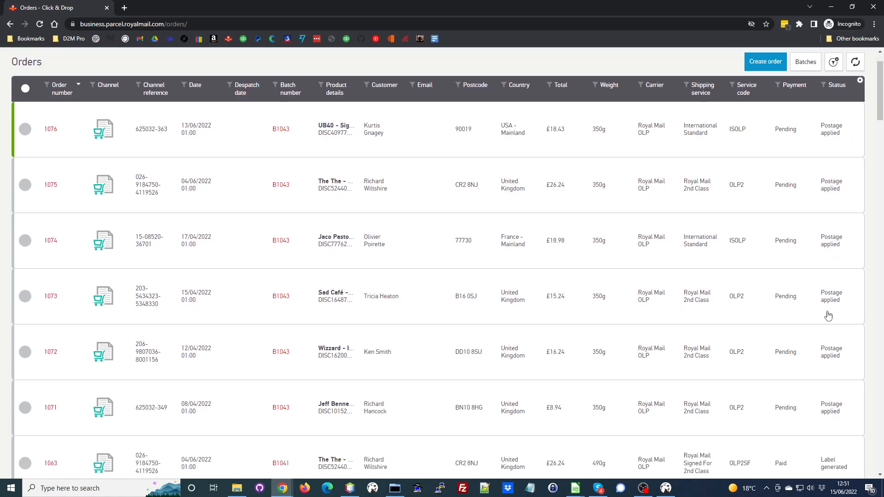
{"action": "scroll", "coordinate": [436, 326], "scroll_direction": "up", "scroll_amount": 1}
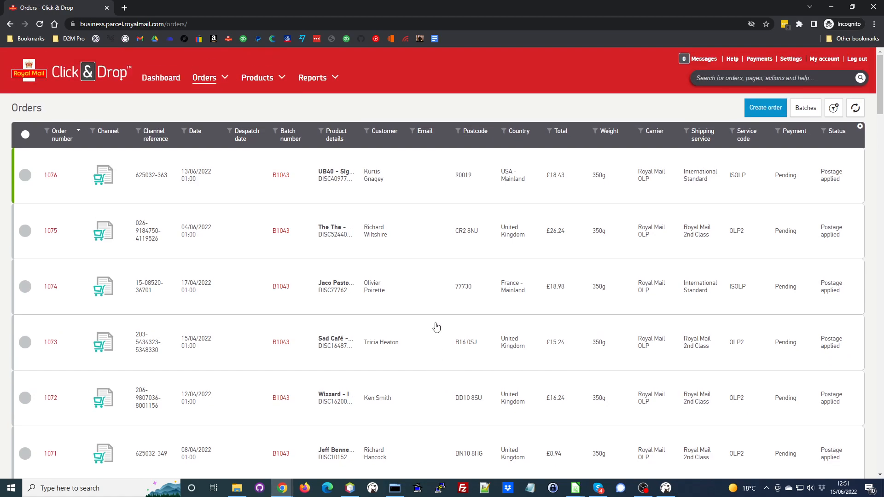